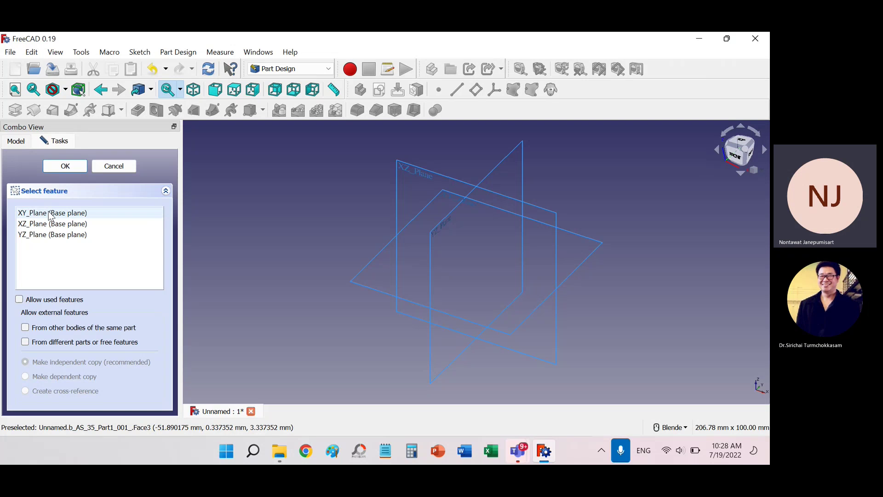
Choose XY_Plane as the base plane for the new sketch.
click(51, 214)
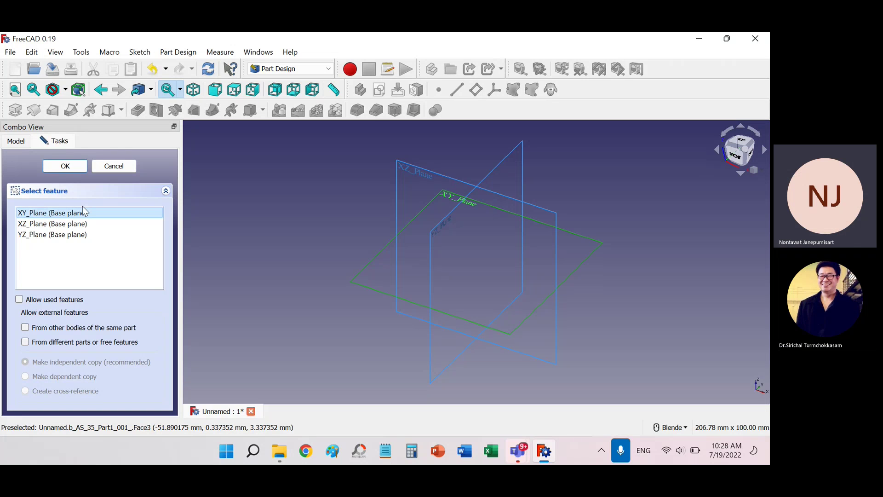
Draw a slot from the sketch origin extending to the right.
click(73, 166)
right_drag(568, 207, 416, 287)
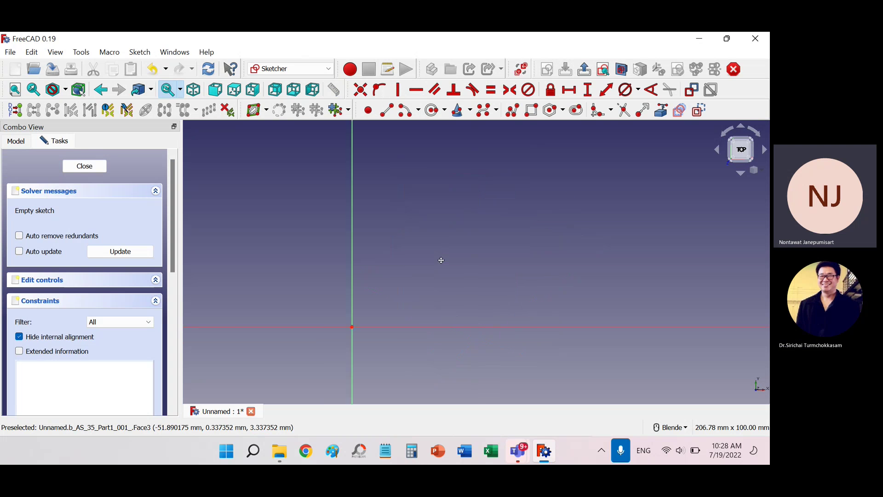
click(375, 186)
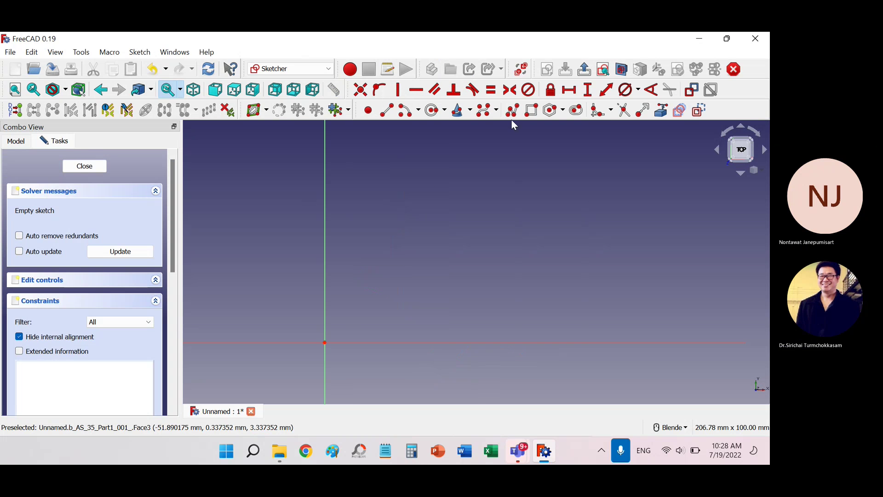
click(576, 110)
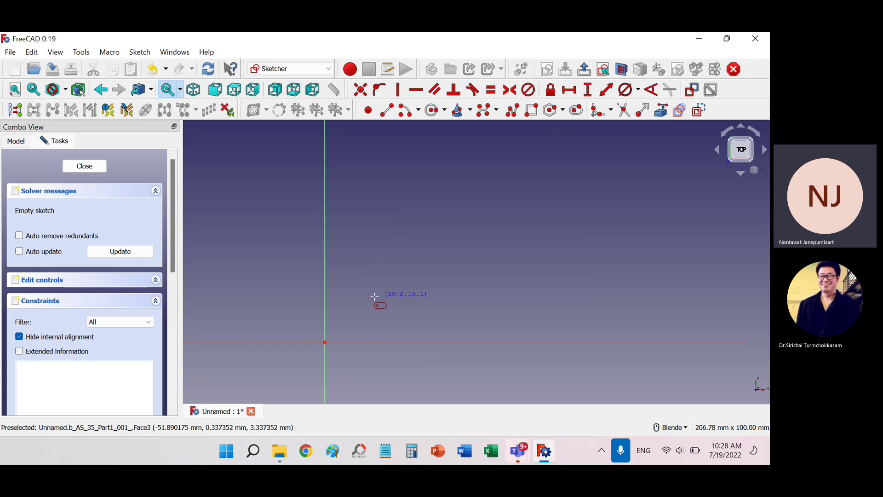
click(325, 342)
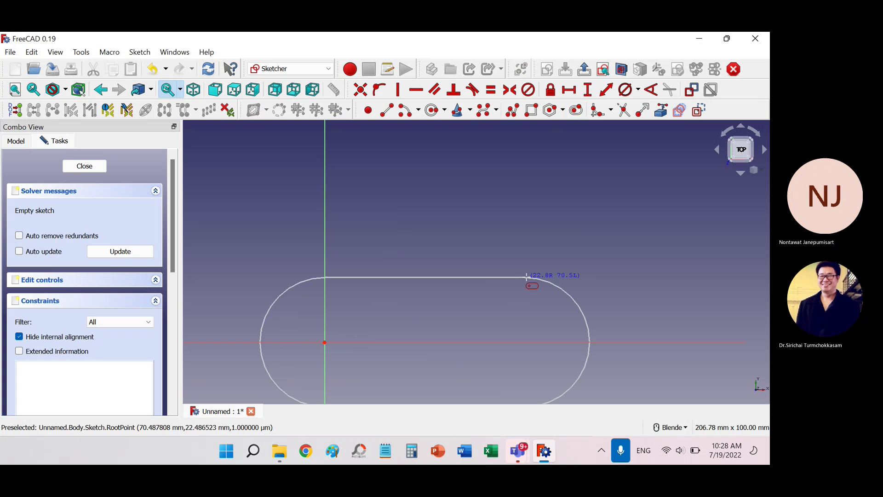
click(654, 304)
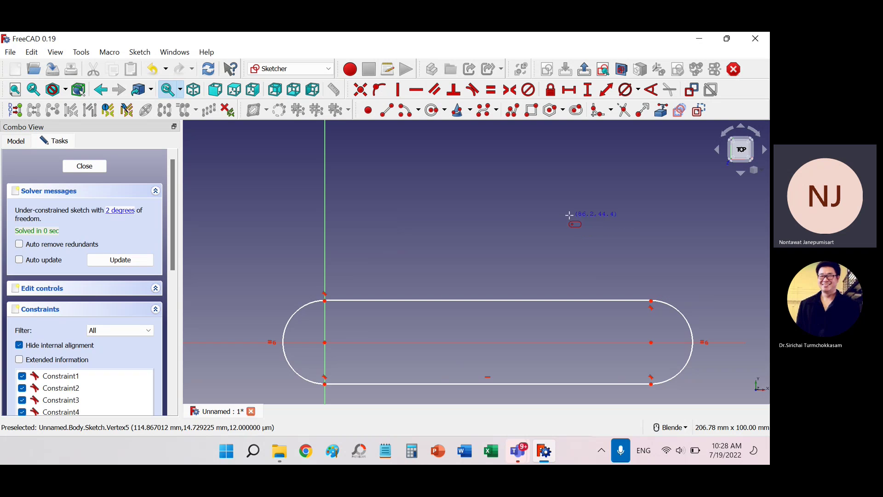
Add a circle centred in each rounded end of the slot.
click(435, 111)
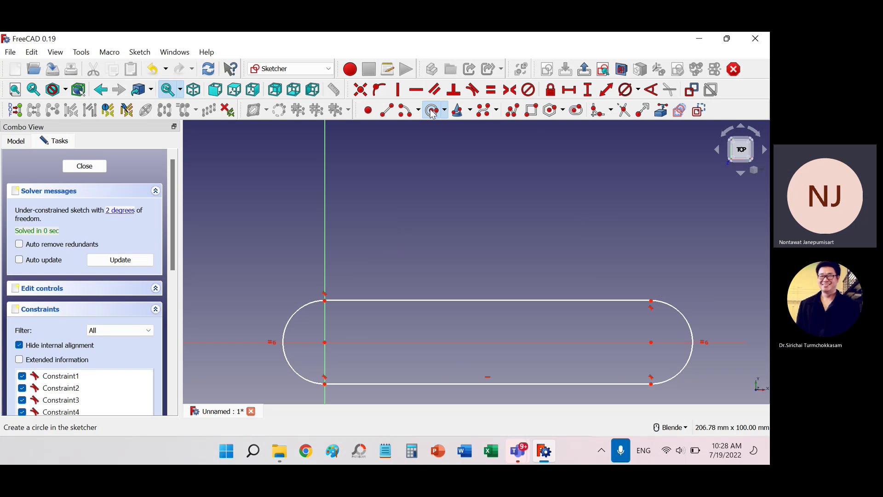
click(324, 341)
click(326, 309)
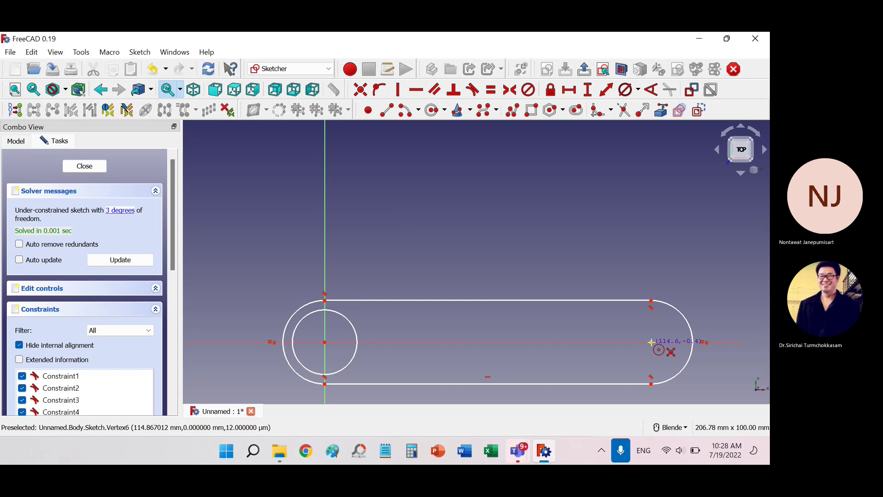
click(651, 342)
click(656, 315)
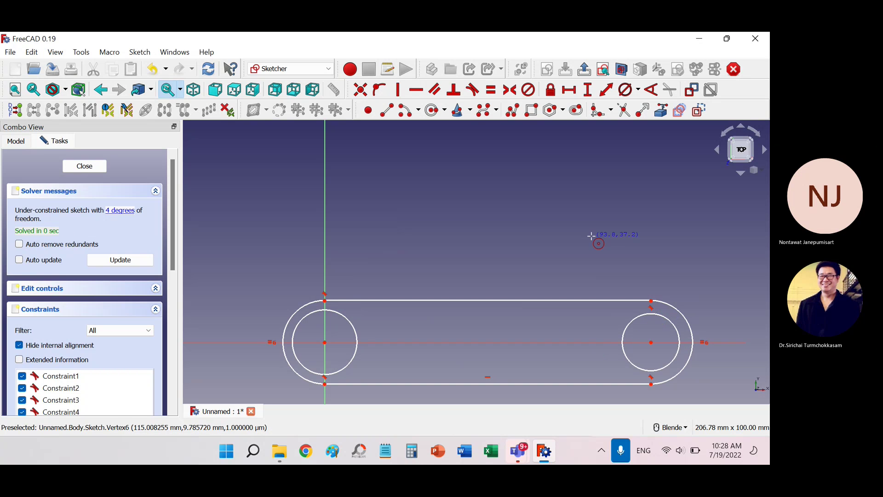
click(348, 322)
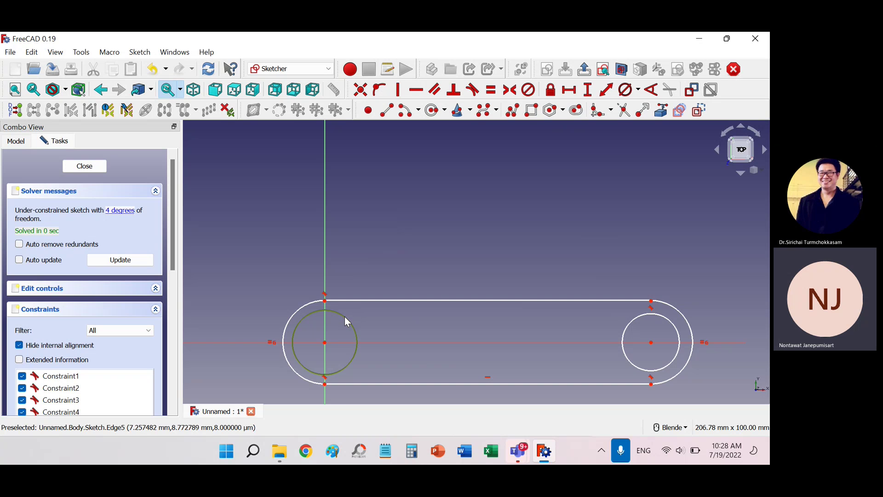
Constrain the left circle to a 20 mm diameter.
click(641, 93)
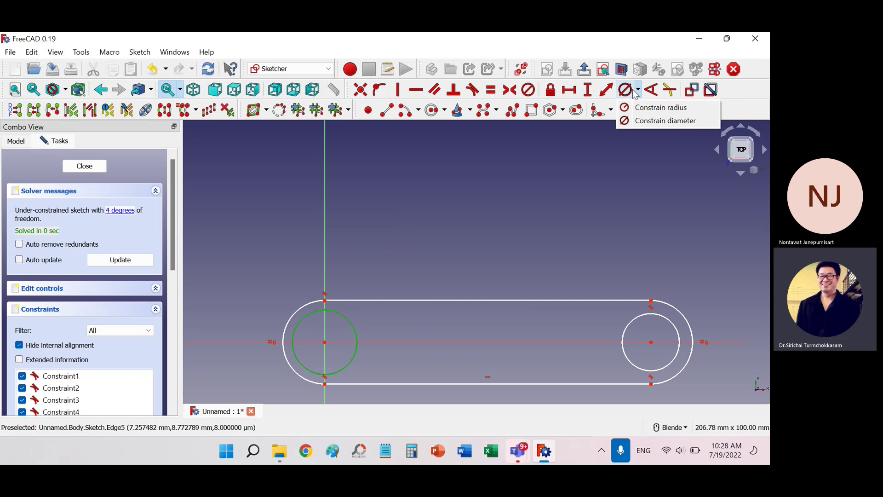
click(605, 213)
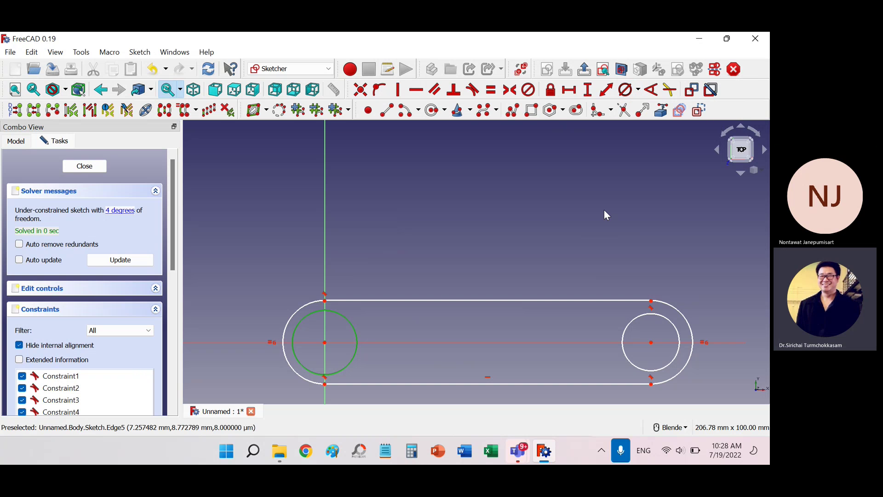
click(626, 91)
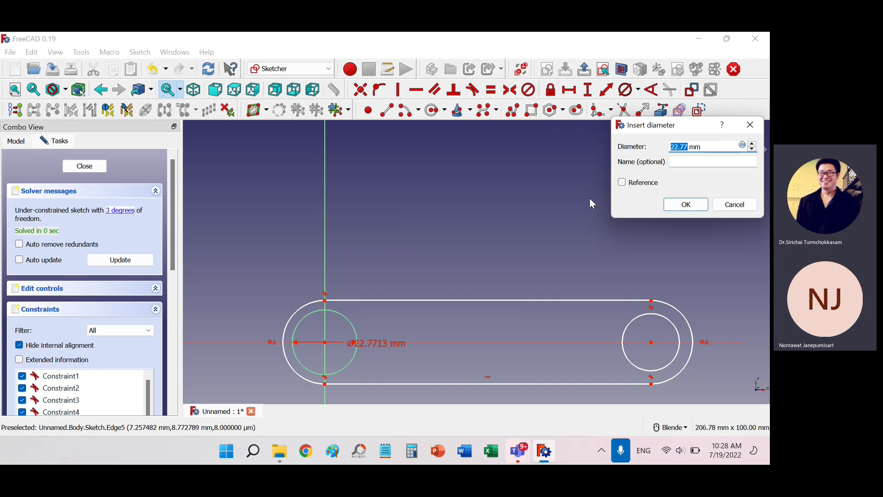
text(20)
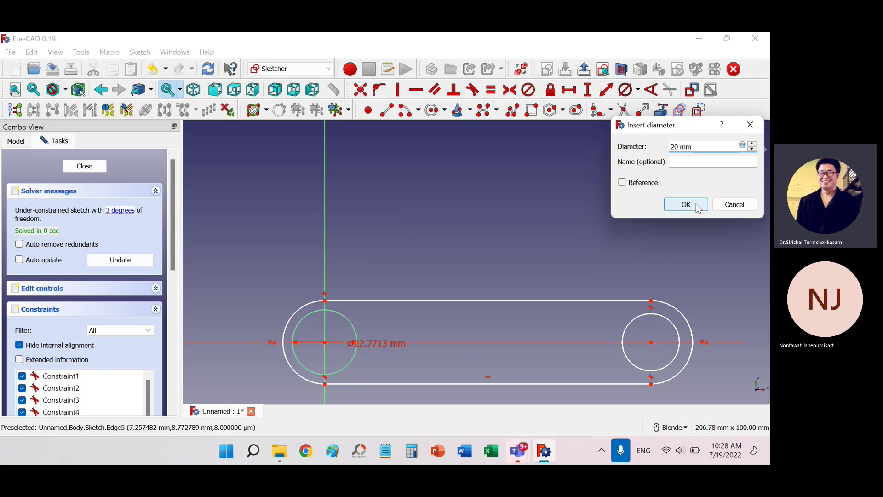
click(697, 205)
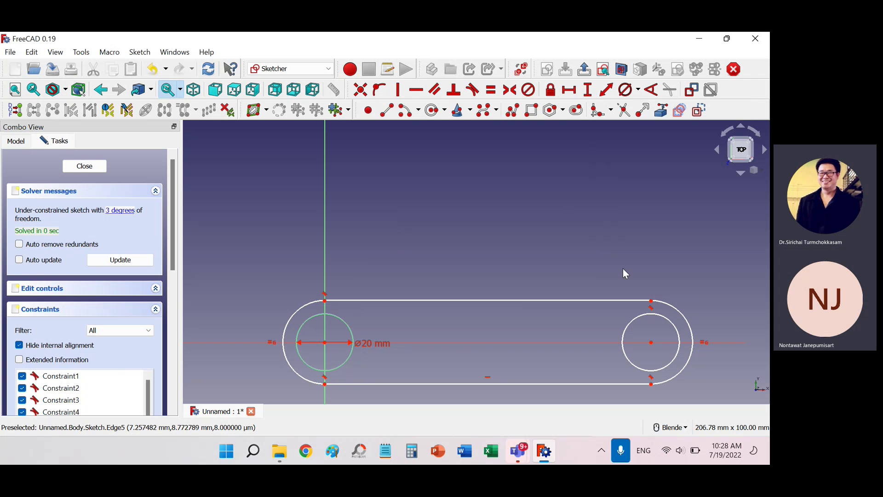
Give the right circle a 20 mm diameter and nudge the slot's right end left.
click(645, 314)
click(626, 90)
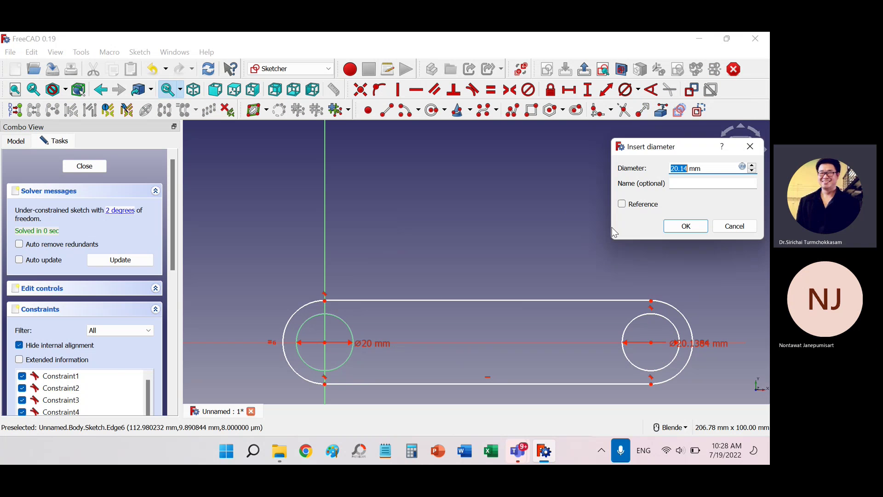
text(2)
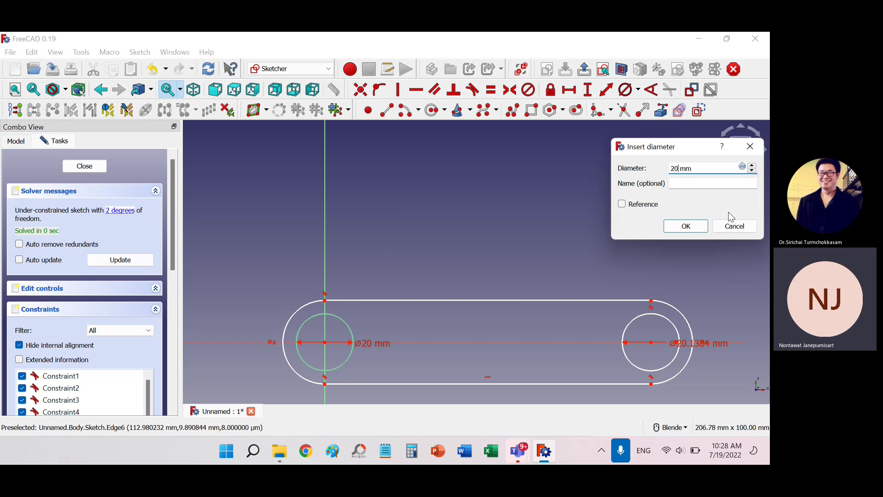
click(686, 226)
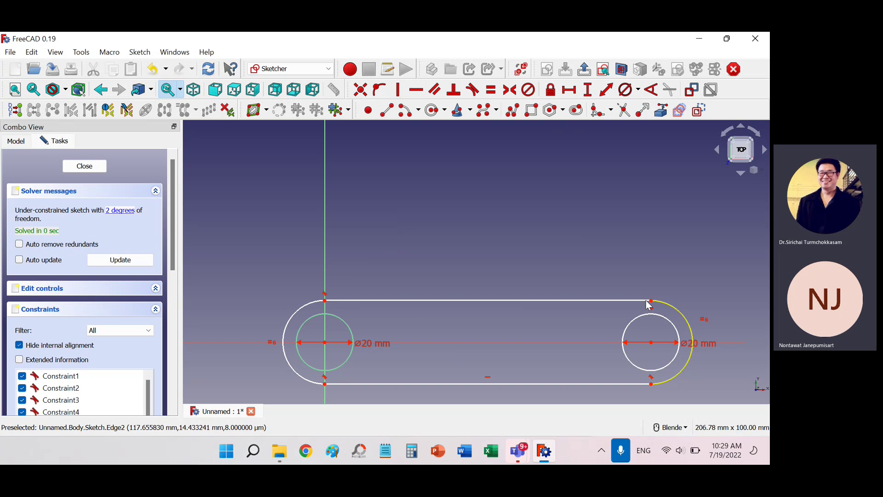
mouse_move(651, 304)
mouse_down()
mouse_move(645, 311)
mouse_move(656, 311)
mouse_move(640, 307)
mouse_up()
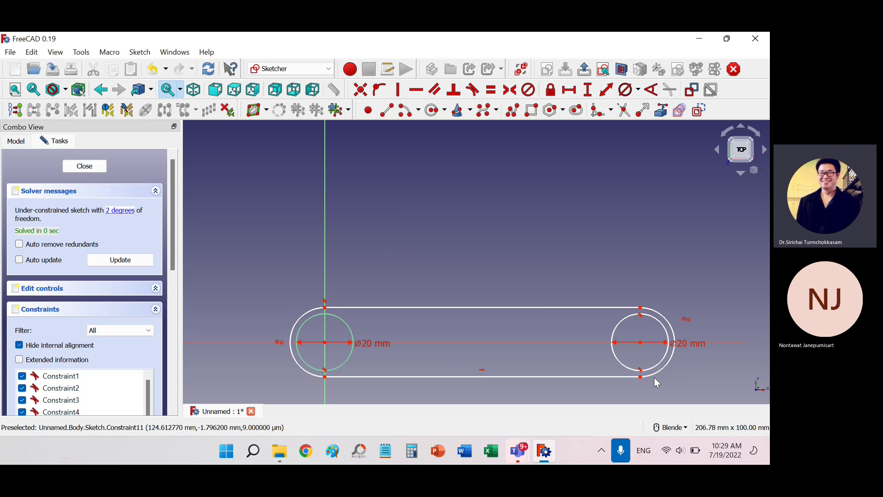
Close the sketch and pad it 10 mm into a solid link bar.
click(106, 165)
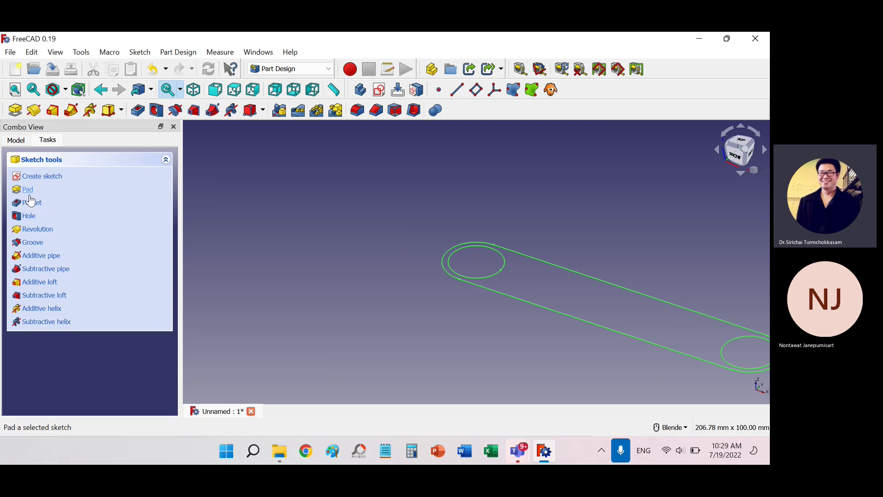
click(28, 189)
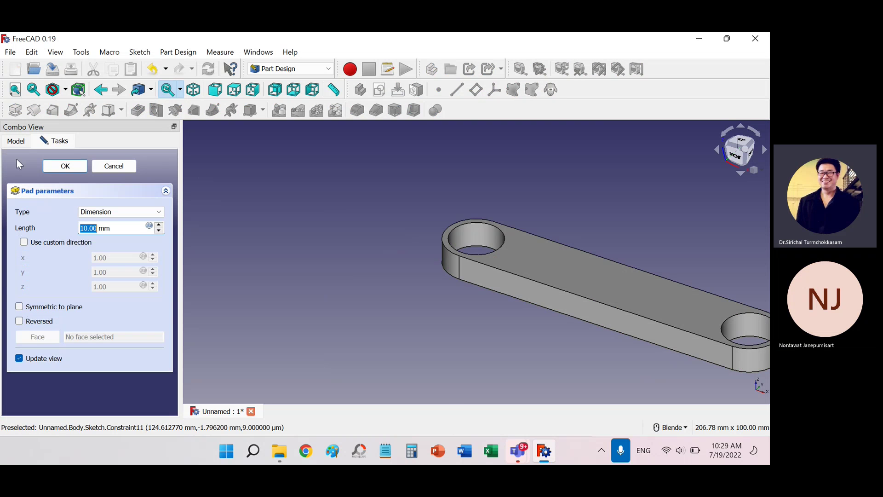
click(65, 166)
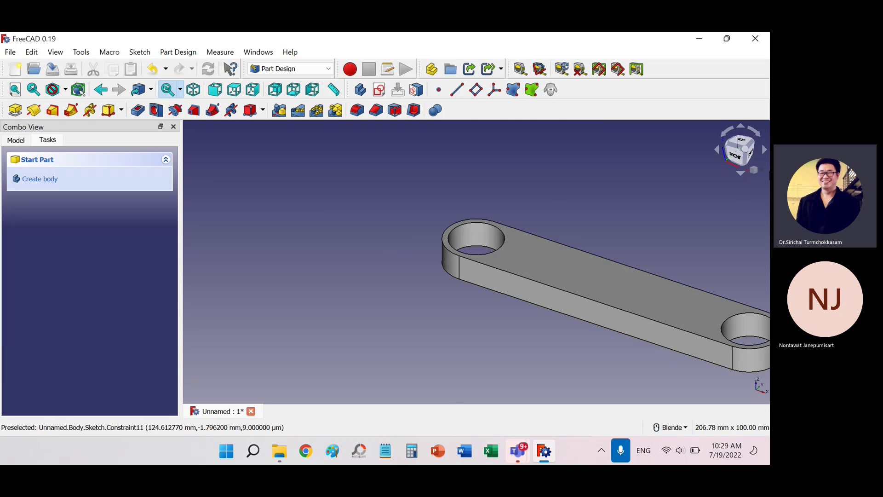
Switch the 3D view to isometric.
click(753, 170)
click(726, 206)
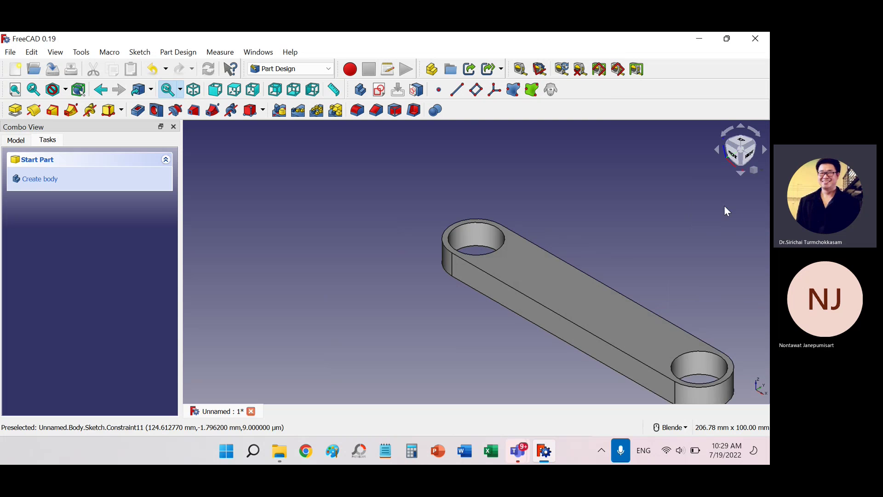
click(755, 169)
Fit the part in view and set the Body's Shape Color to red.
click(744, 222)
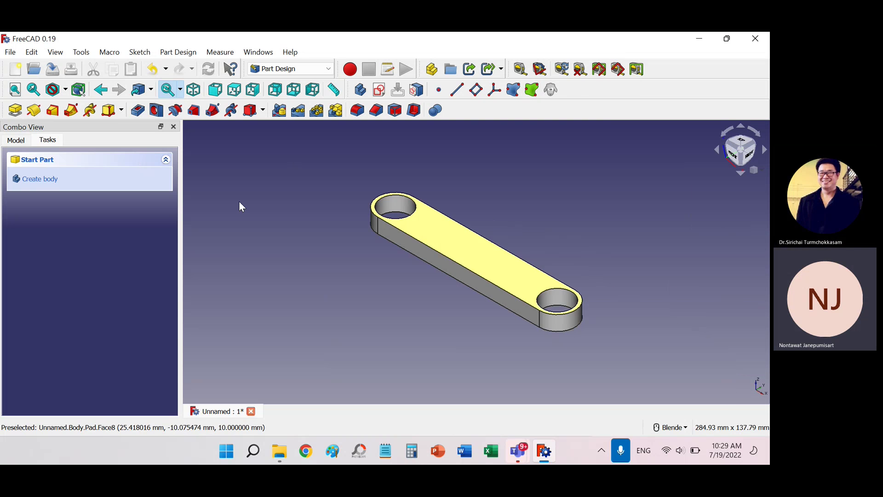
click(17, 142)
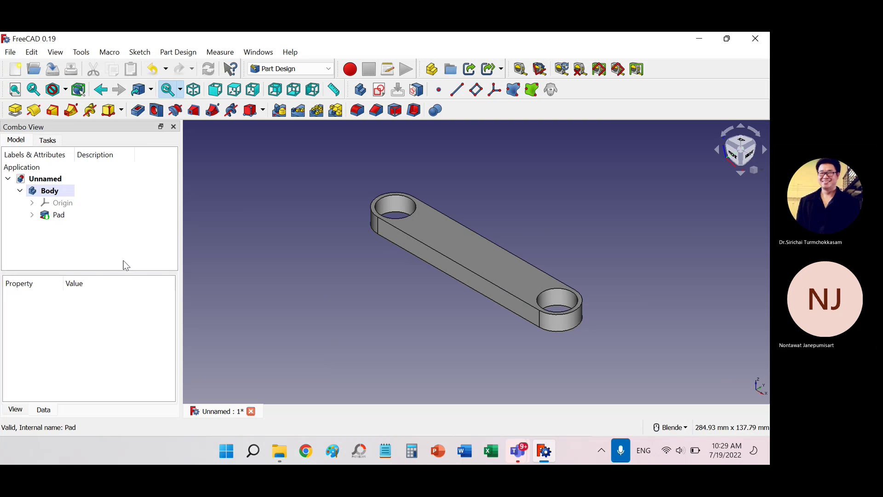
click(52, 193)
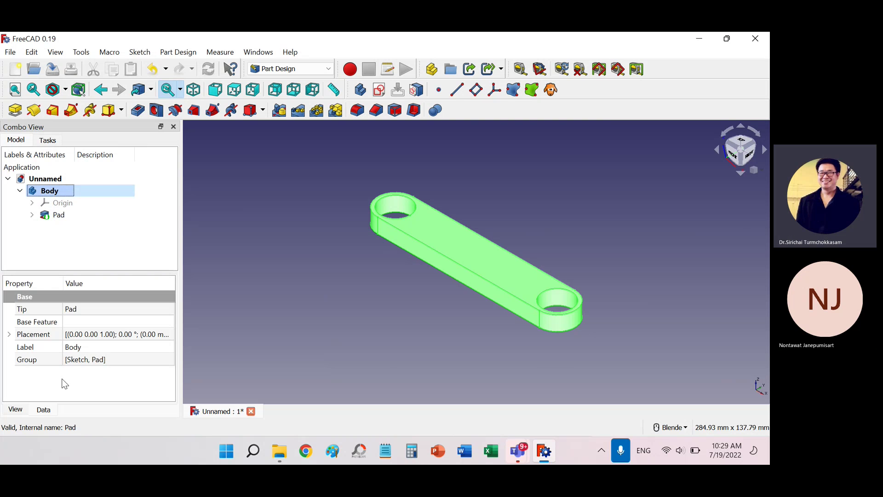
click(15, 409)
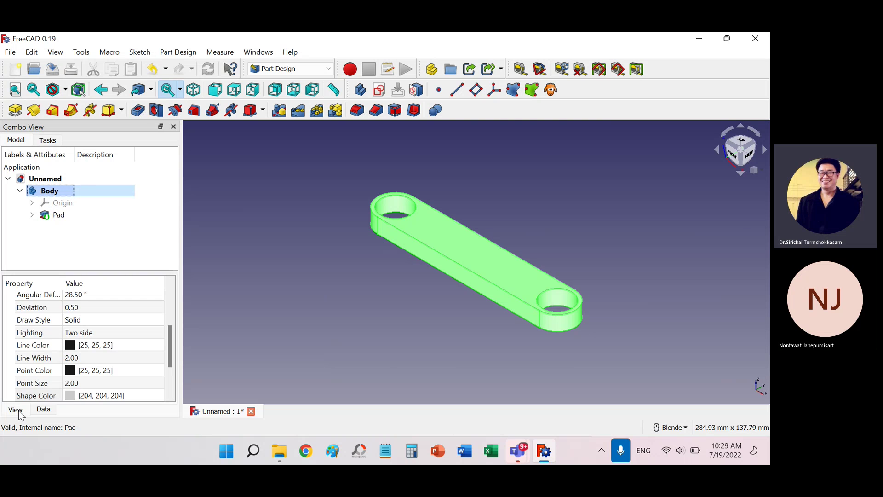
click(89, 396)
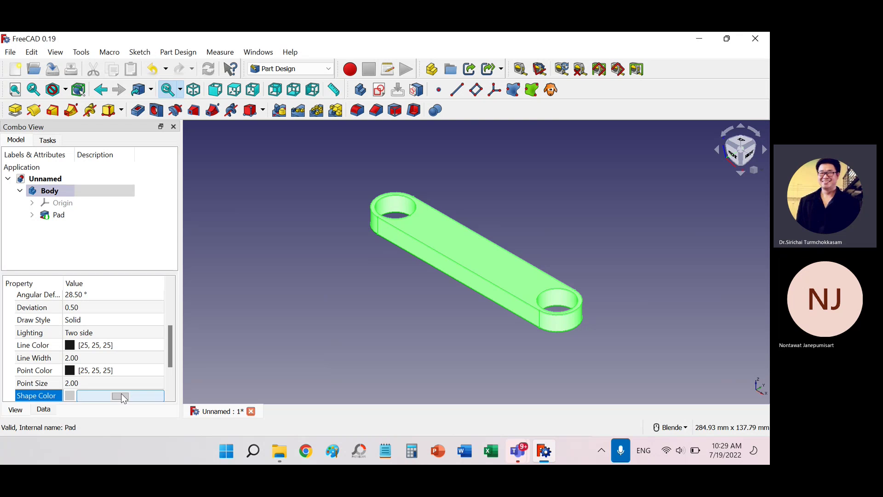
click(121, 395)
click(263, 195)
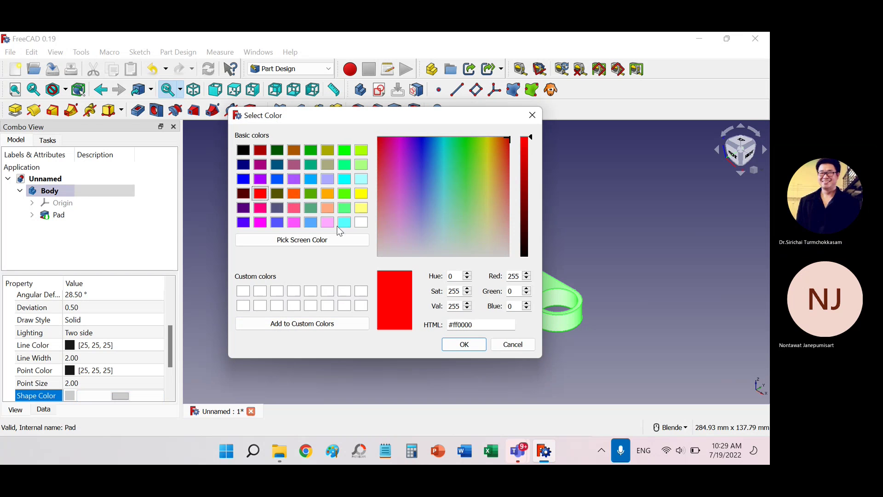
click(462, 344)
click(323, 249)
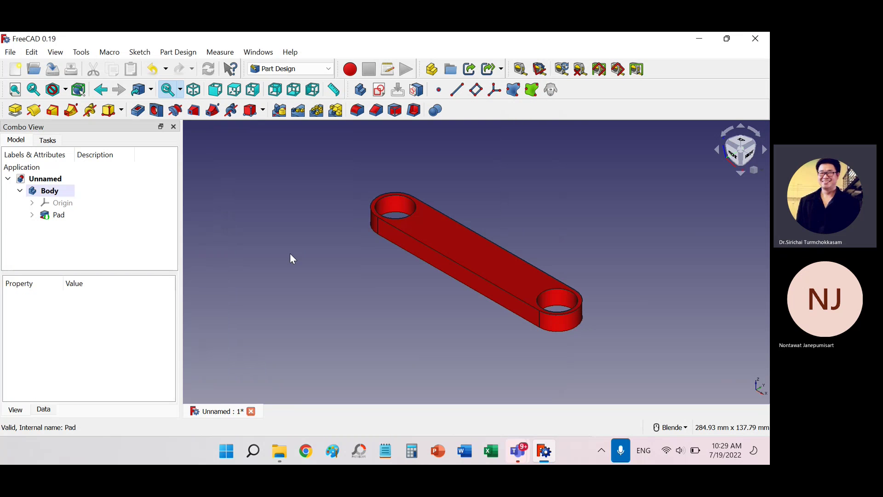
Save the red link bar document as w in the Music folder.
key(ctrl+s)
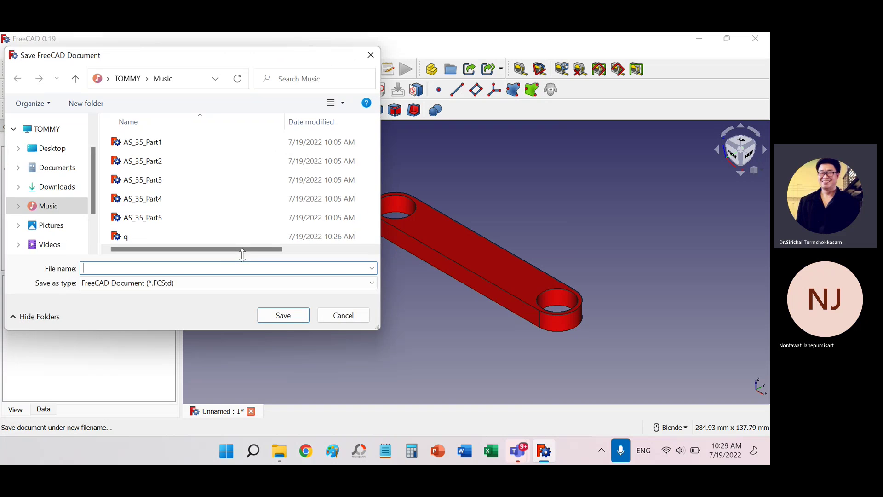
text(w)
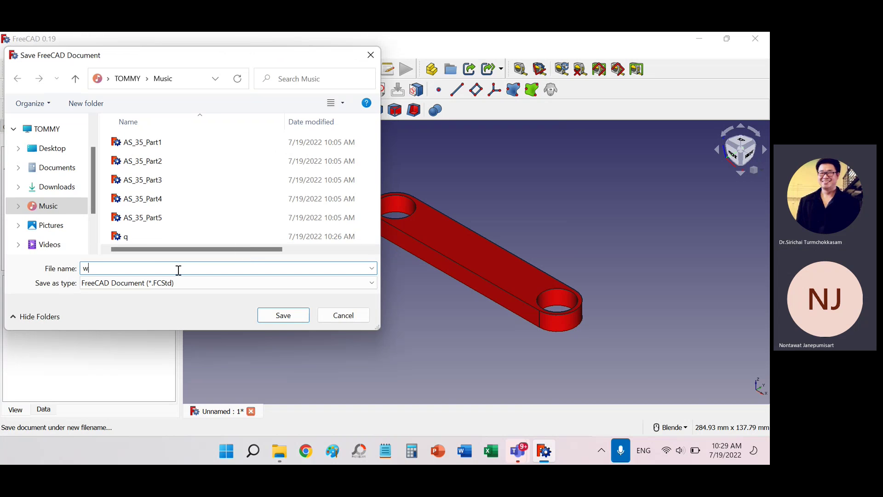
click(276, 314)
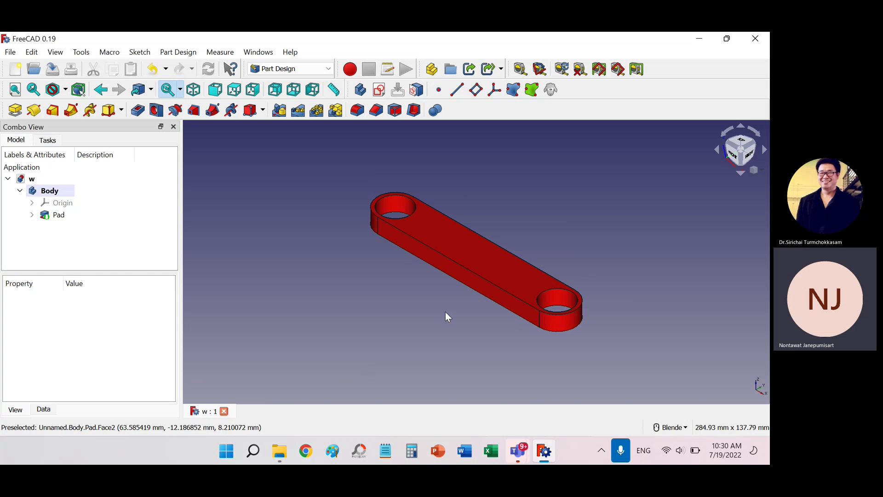
Switch to the A2plus workbench and create a new empty document, Unnamed1.
click(331, 75)
click(301, 81)
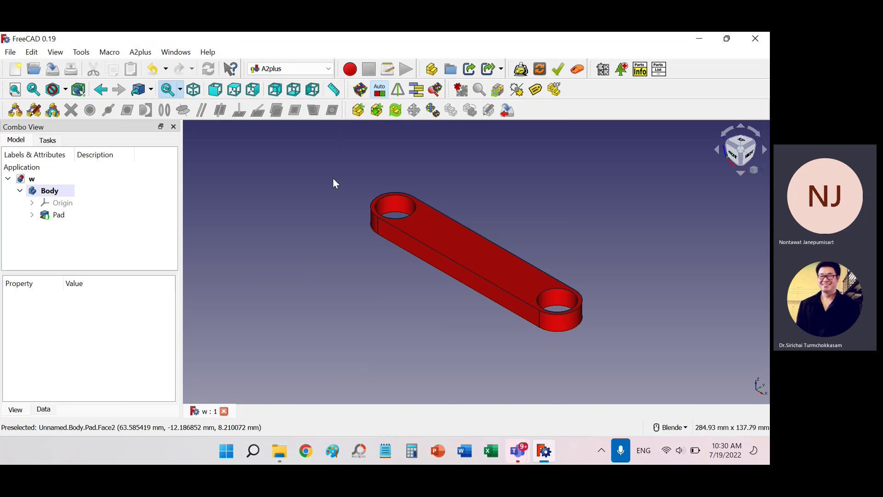
click(359, 111)
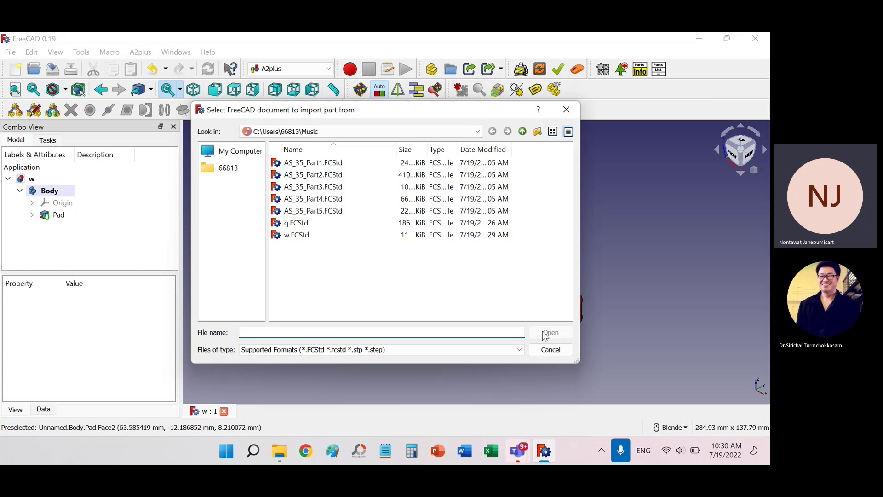
click(550, 350)
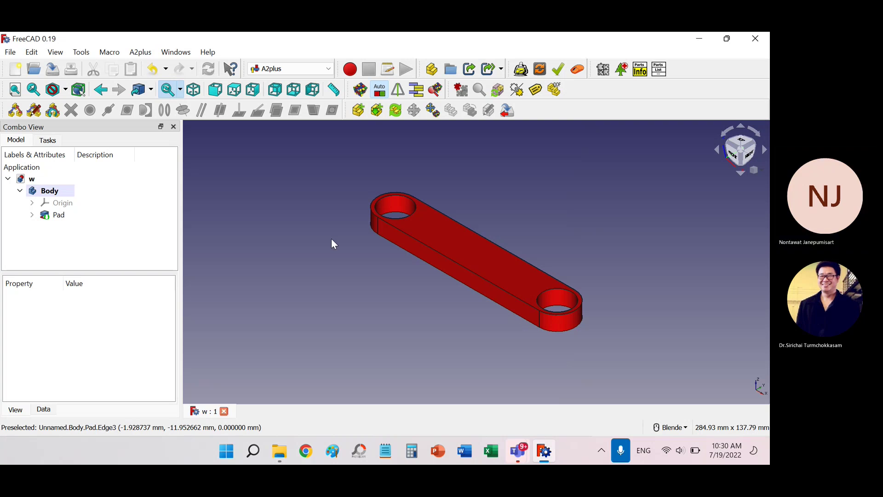
click(15, 70)
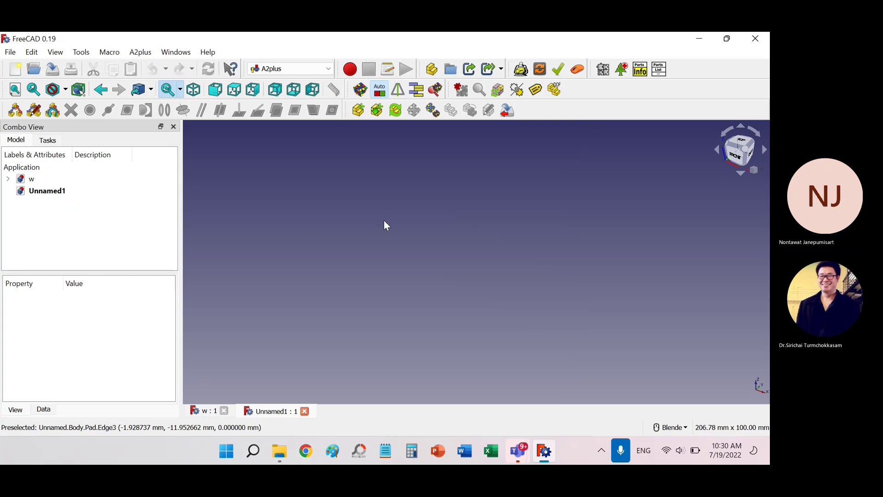
Save the empty assembly document as e, as A2plus requires before adding parts.
click(358, 114)
click(497, 255)
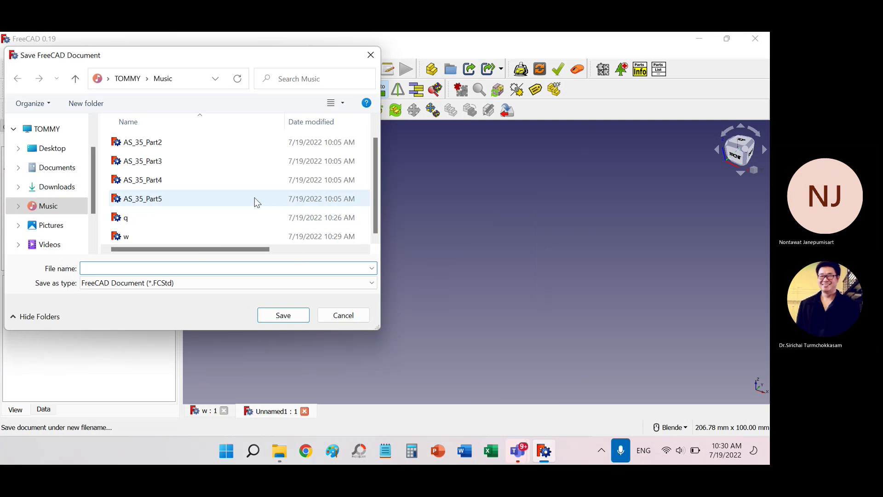
scroll(255, 197, down, 1)
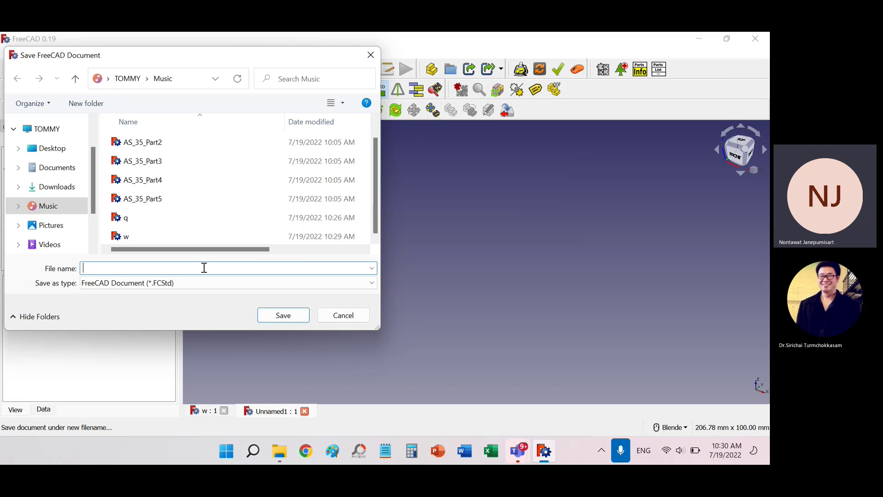
text(e)
click(294, 317)
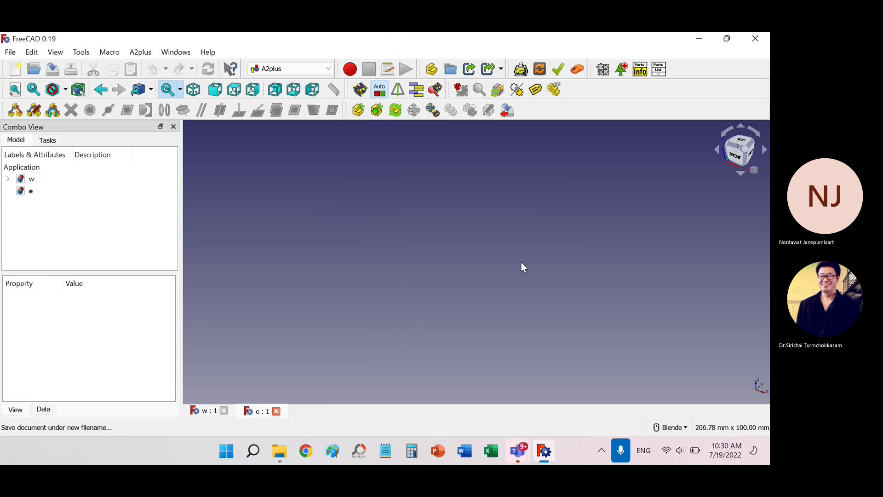
Import the w.FCStd link bar into assembly e and place it.
click(359, 111)
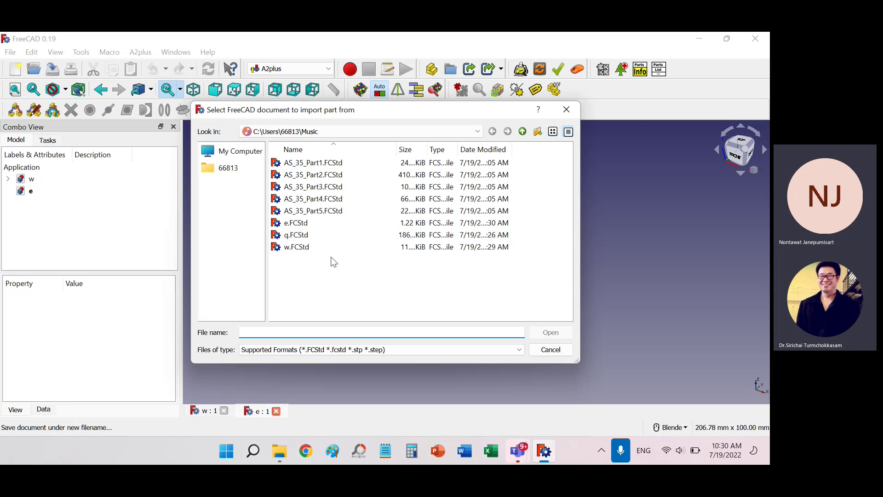
click(285, 237)
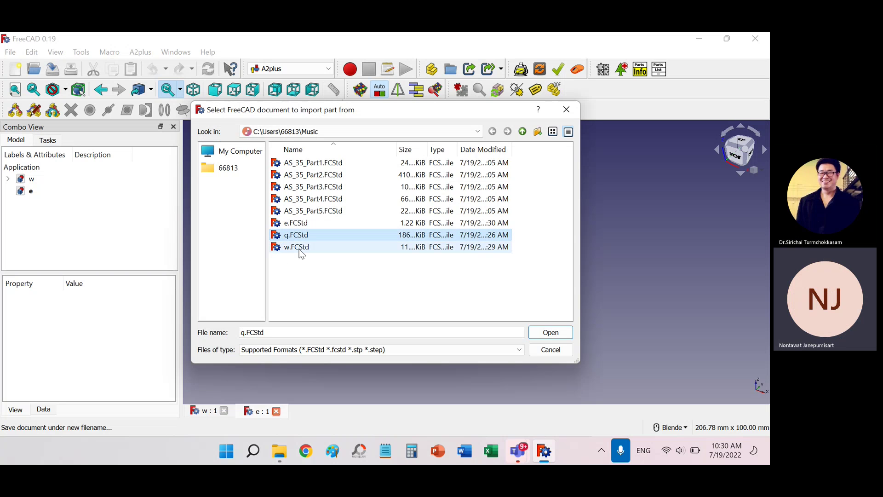
click(298, 247)
click(544, 337)
click(590, 259)
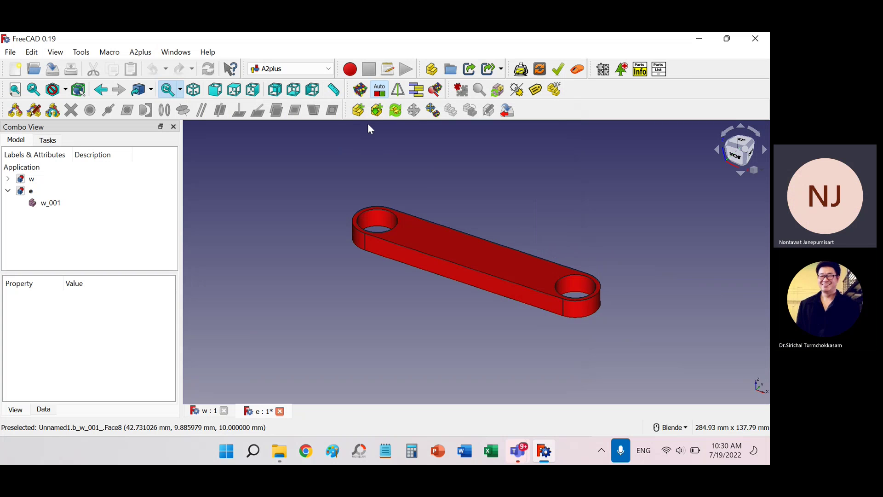
Import a second copy of w.FCStd and place it beside the first bar.
click(358, 111)
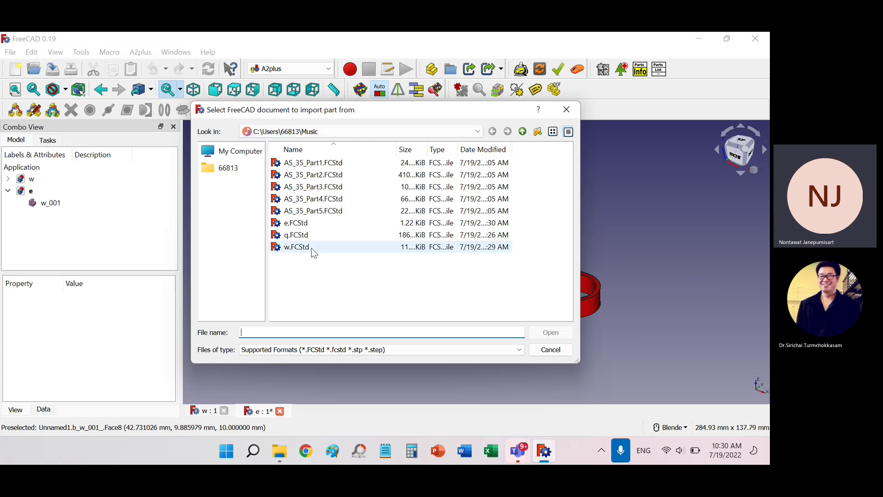
click(313, 249)
click(552, 333)
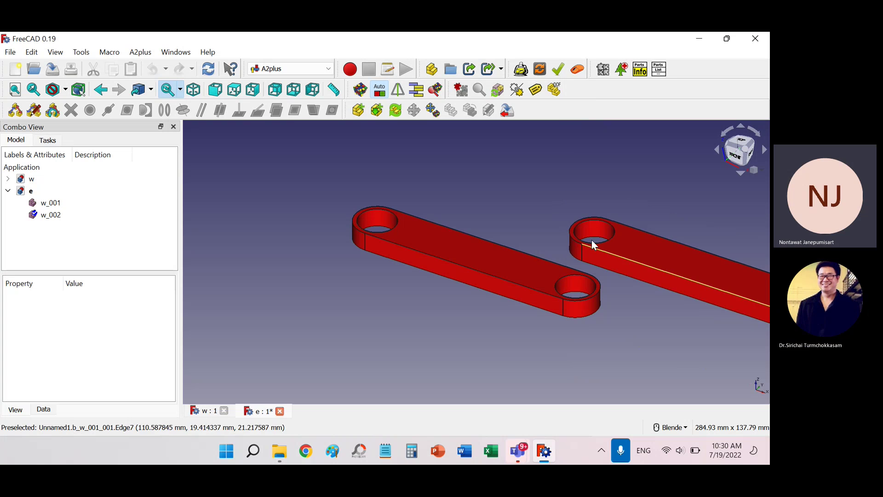
click(601, 241)
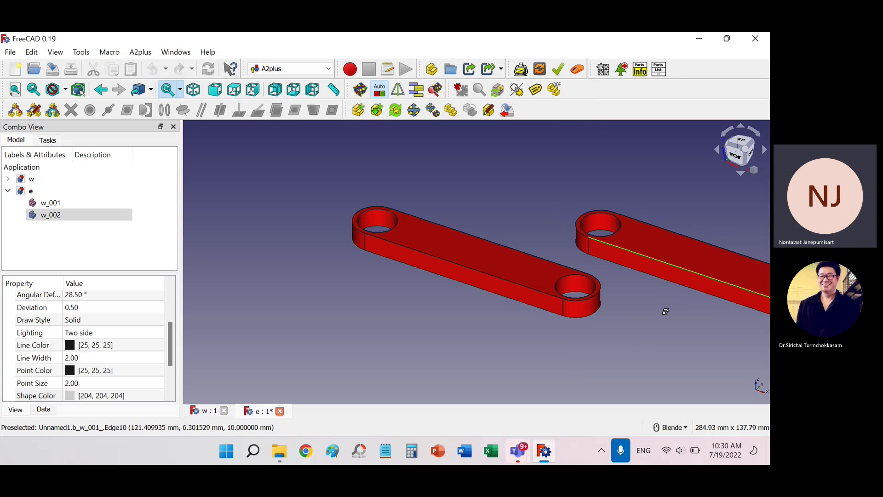
Join the two bars' end hole rims with an A2plus circularEdge constraint.
middle_drag(666, 311, 659, 300)
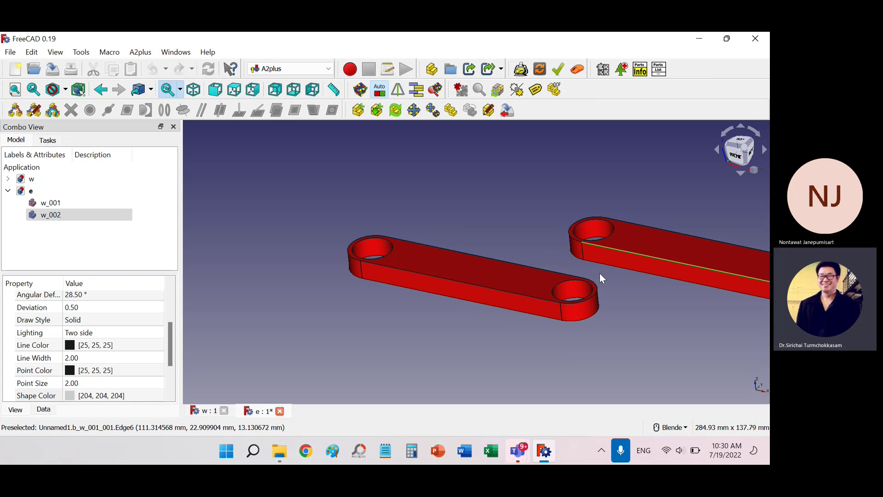
click(589, 220)
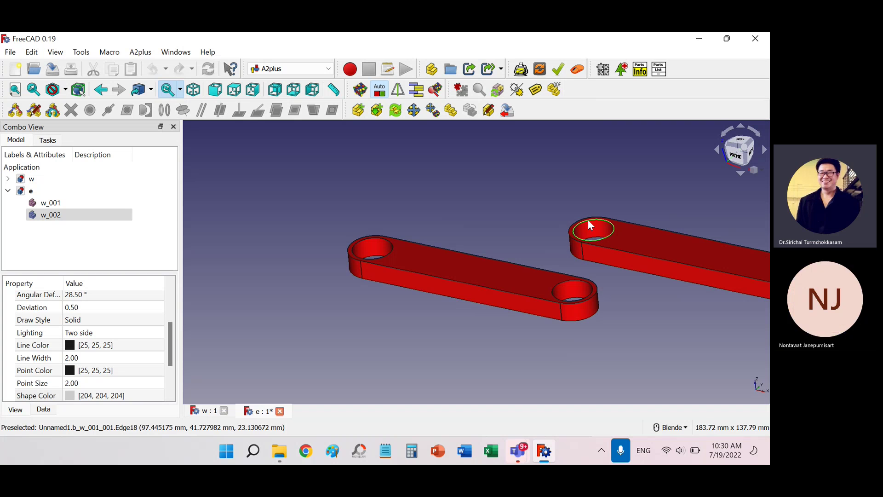
click(562, 285)
click(166, 115)
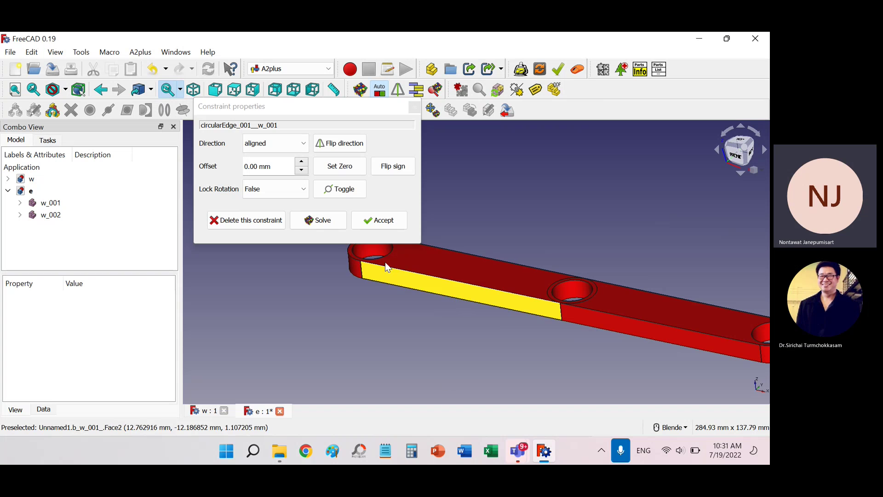
click(385, 222)
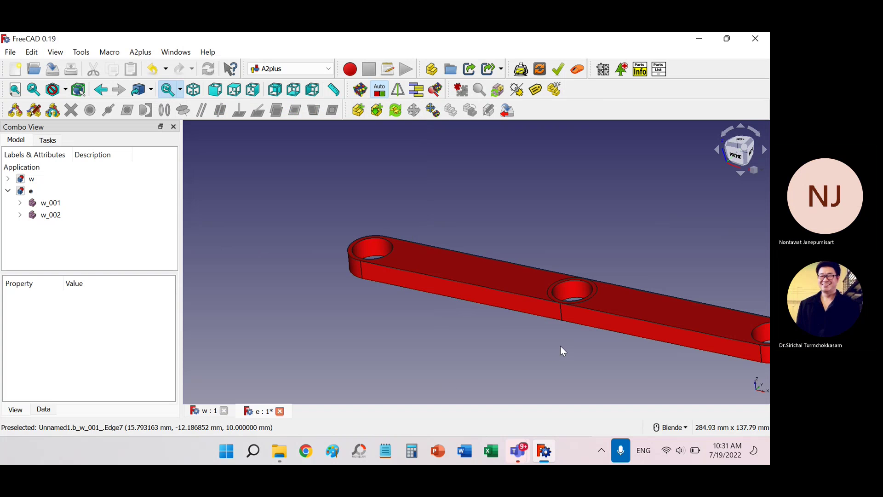
mouse_move(556, 345)
middle_down()
mouse_move(555, 362)
mouse_move(568, 211)
middle_up()
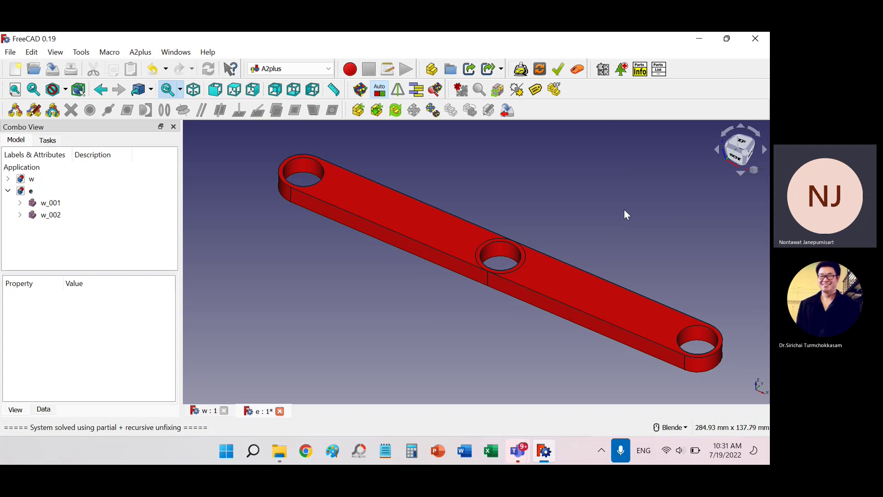
Show detailed DOF labels on the bars, marking one Fixed and the other DOFs: 1.
click(555, 90)
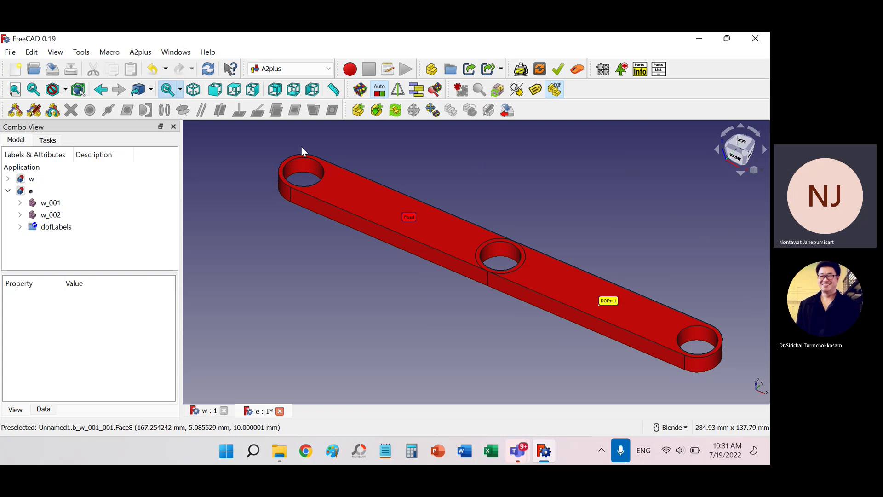
Import w.FCStd as a third link bar and drop it near the chain's end.
click(366, 114)
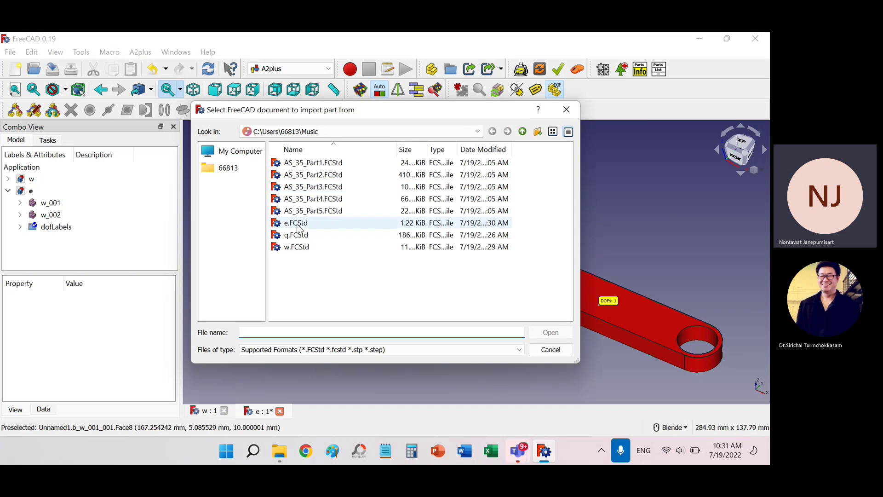
click(296, 247)
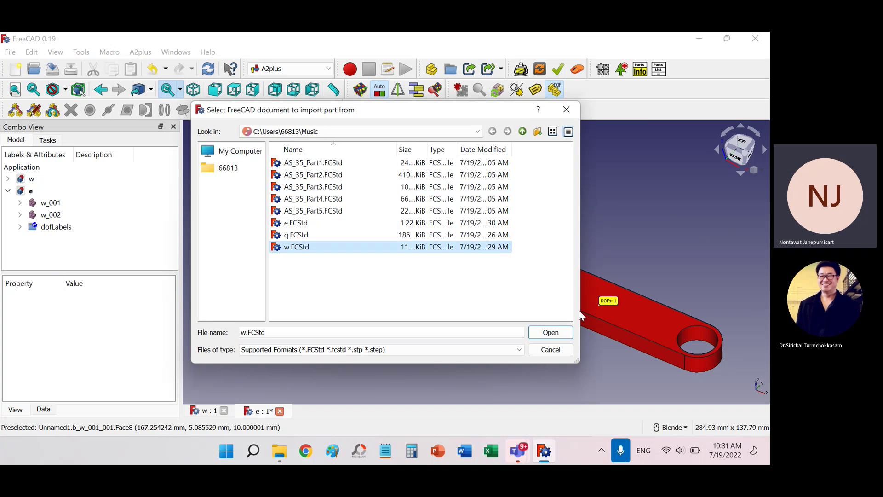
click(557, 334)
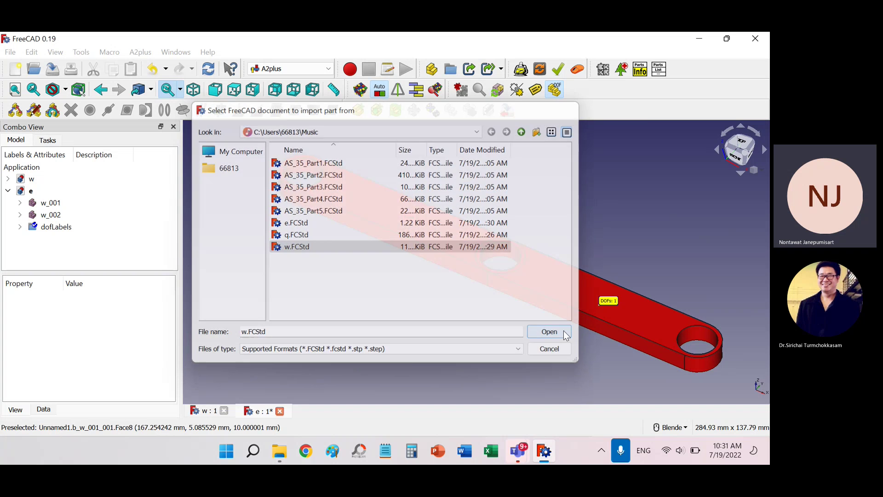
click(716, 287)
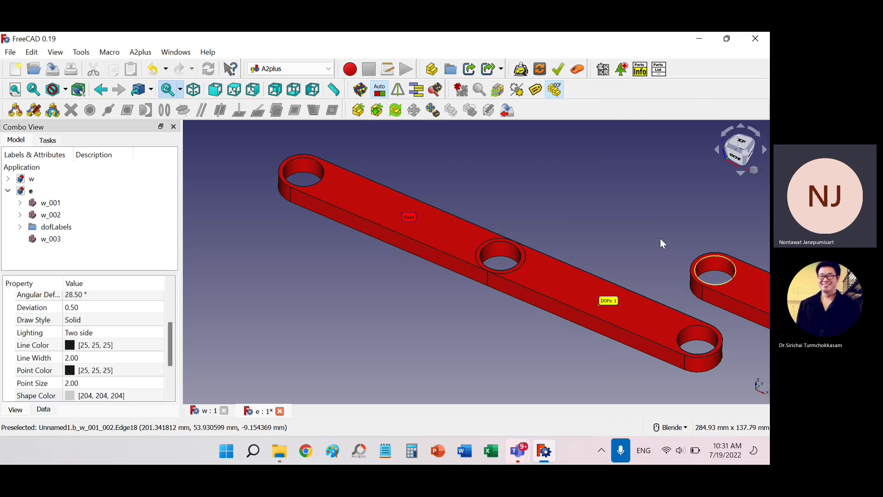
click(689, 287)
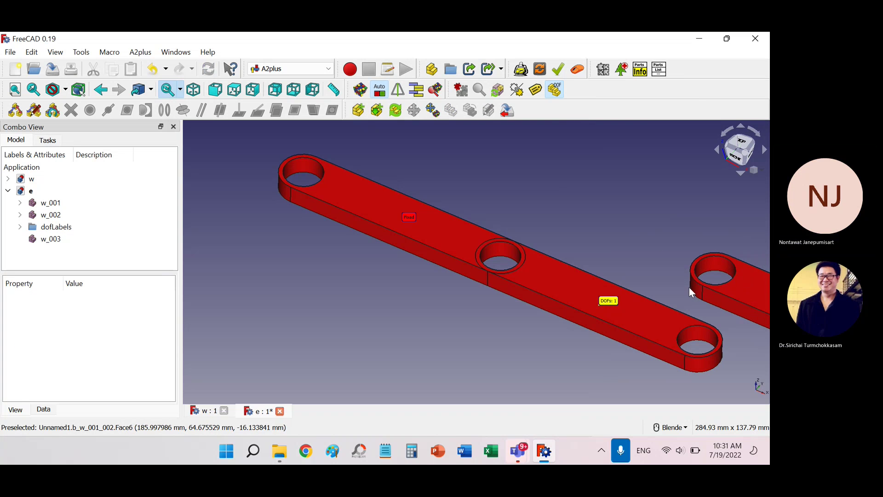
Join the third bar's end hole to the chain's free end hole with a circularEdge constraint.
click(719, 285)
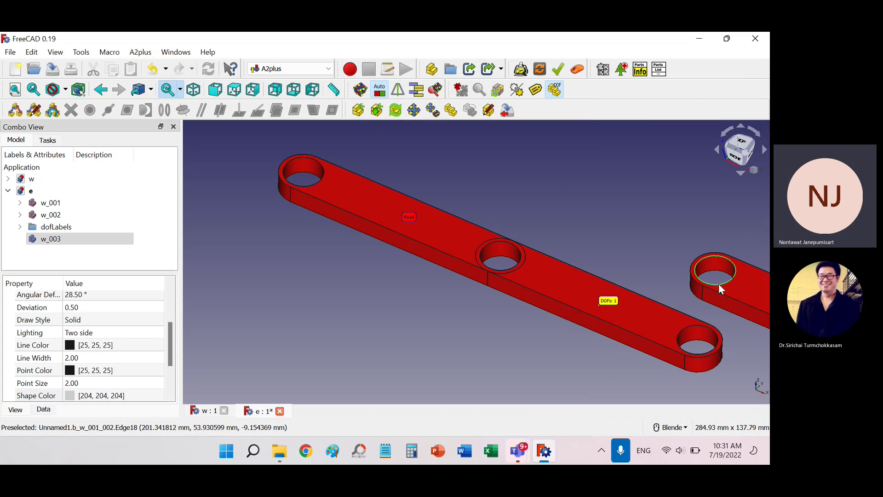
click(707, 333)
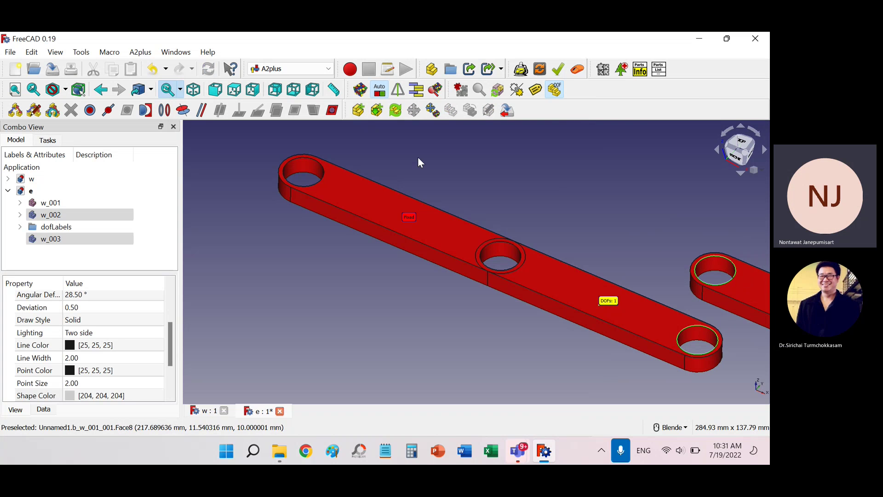
click(167, 114)
click(391, 219)
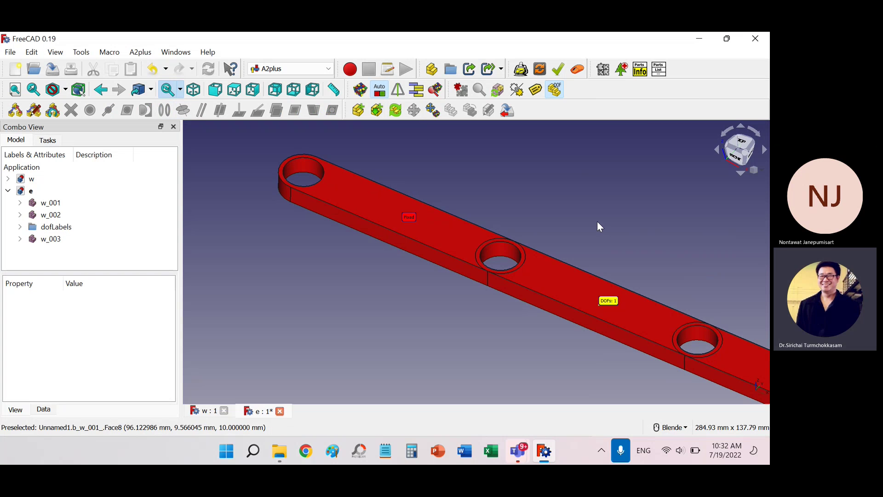
Hide the DOF labels and swing the three linked bars into a zigzag pose.
scroll(631, 253, down, 3)
scroll(630, 253, down, 2)
shift+middle_drag(714, 249, 567, 204)
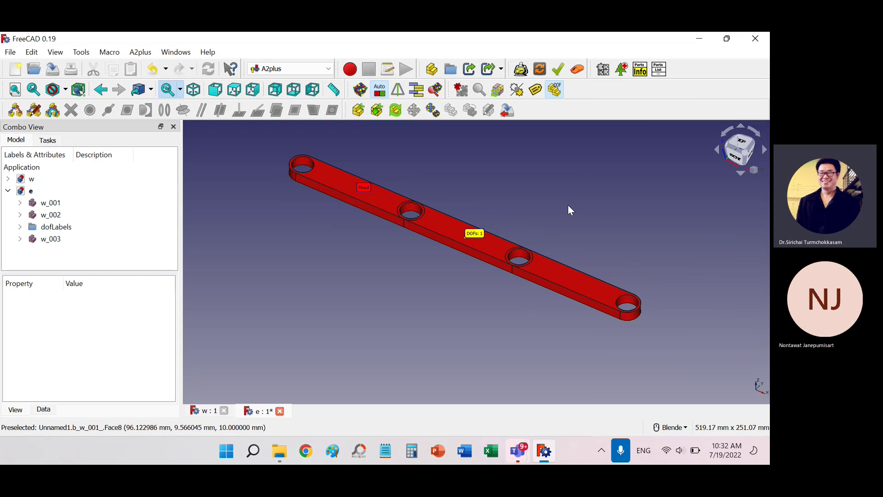
click(556, 89)
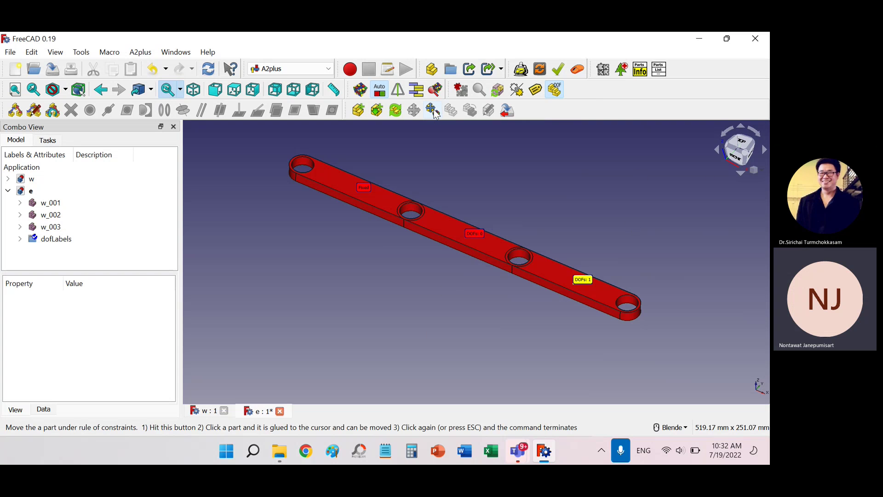
click(496, 246)
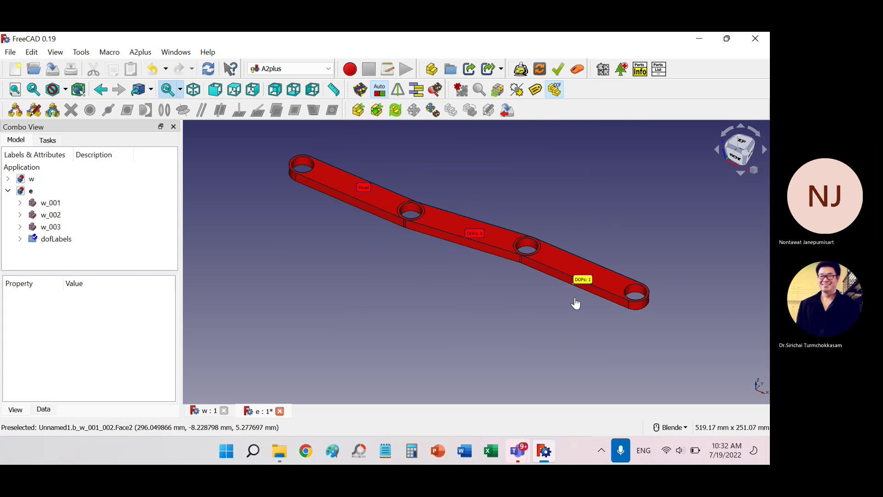
click(434, 172)
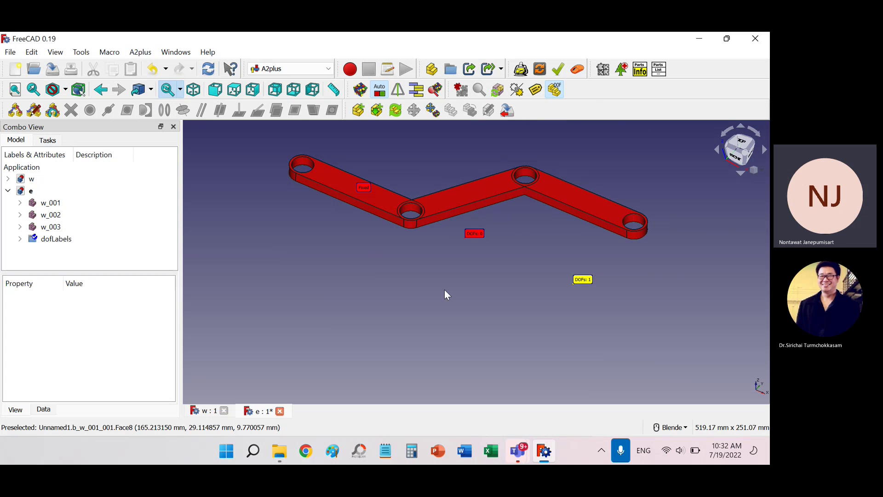